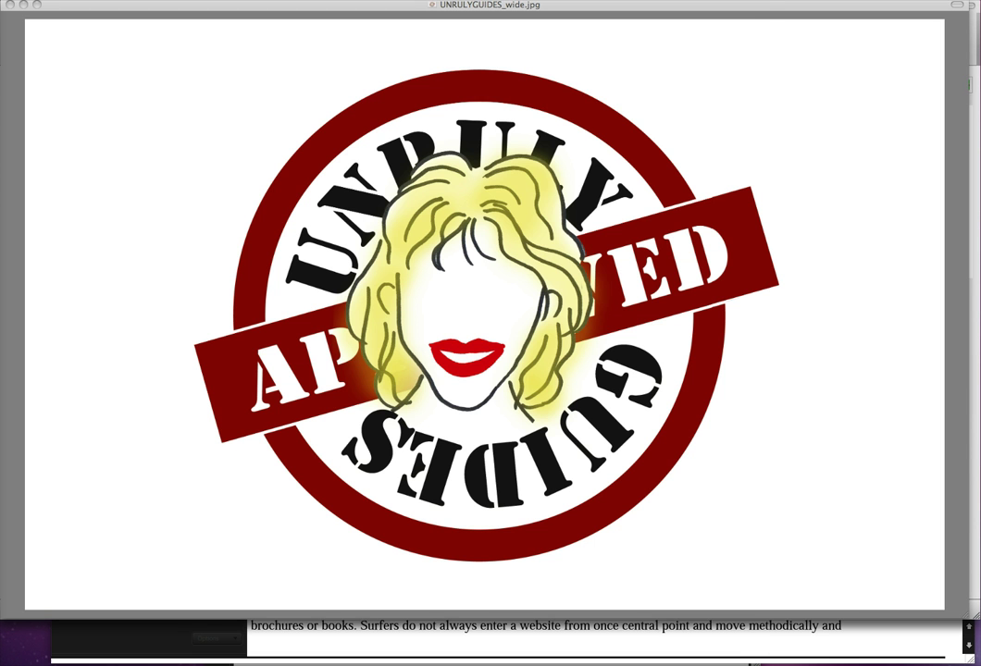
Step: Page the SEO ebook PDF back to the Introduction to SEO page, then switch to calibre
key(super+grave)
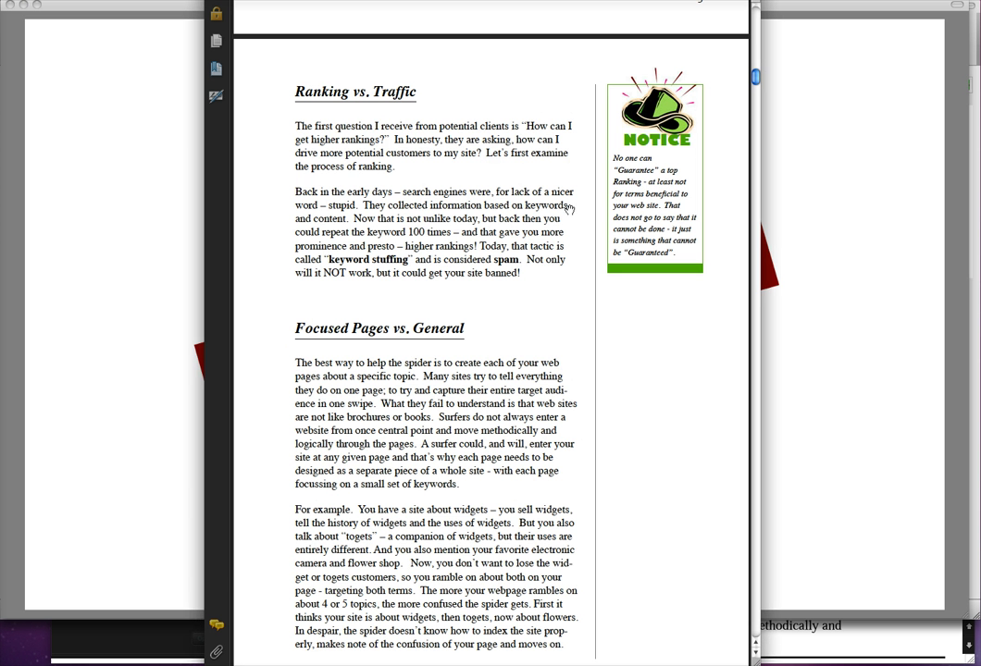
scroll(558, 215, down, 1)
scroll(558, 216, down, 3)
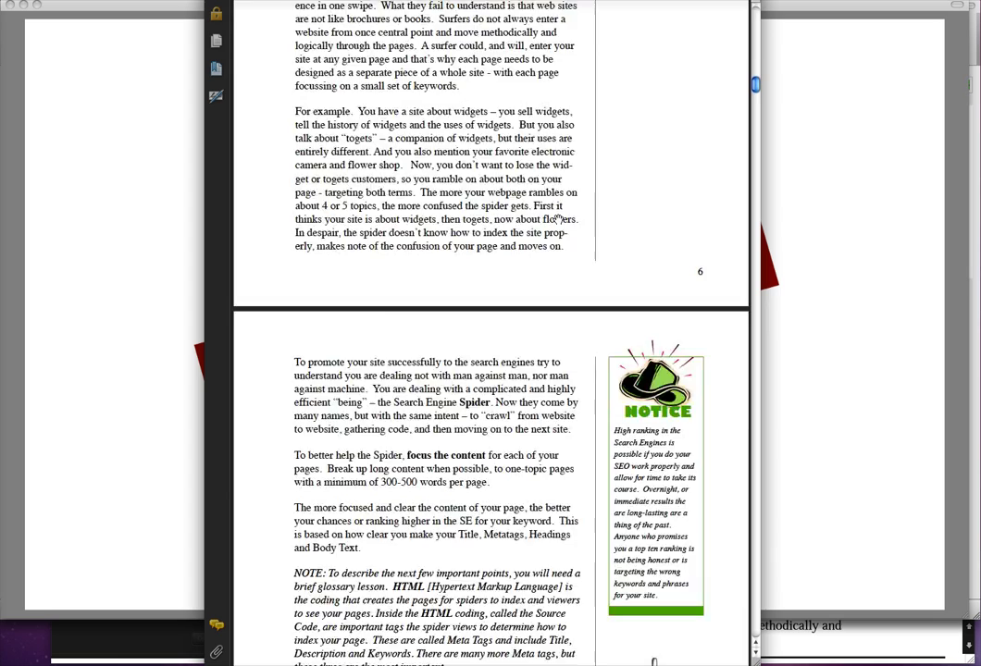
scroll(558, 216, up, 6)
scroll(558, 218, up, 10)
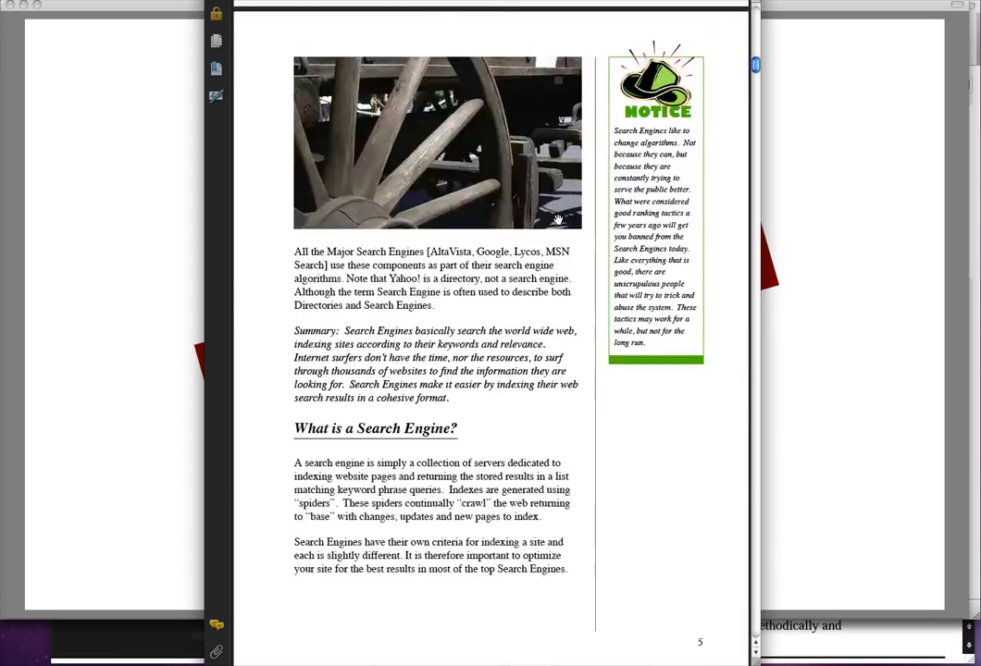
scroll(558, 218, up, 8)
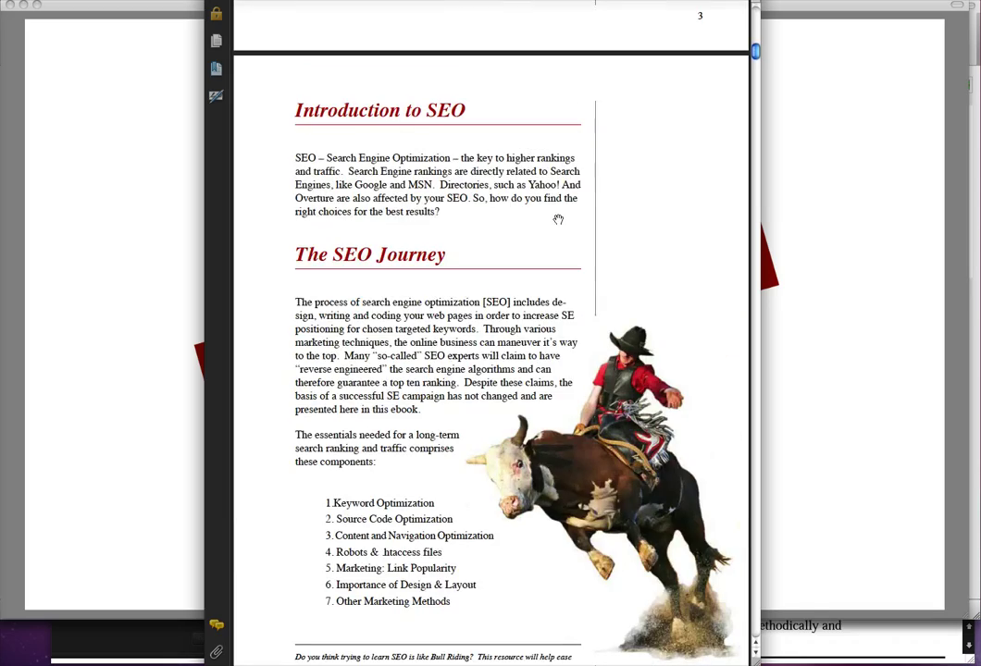
click(975, 588)
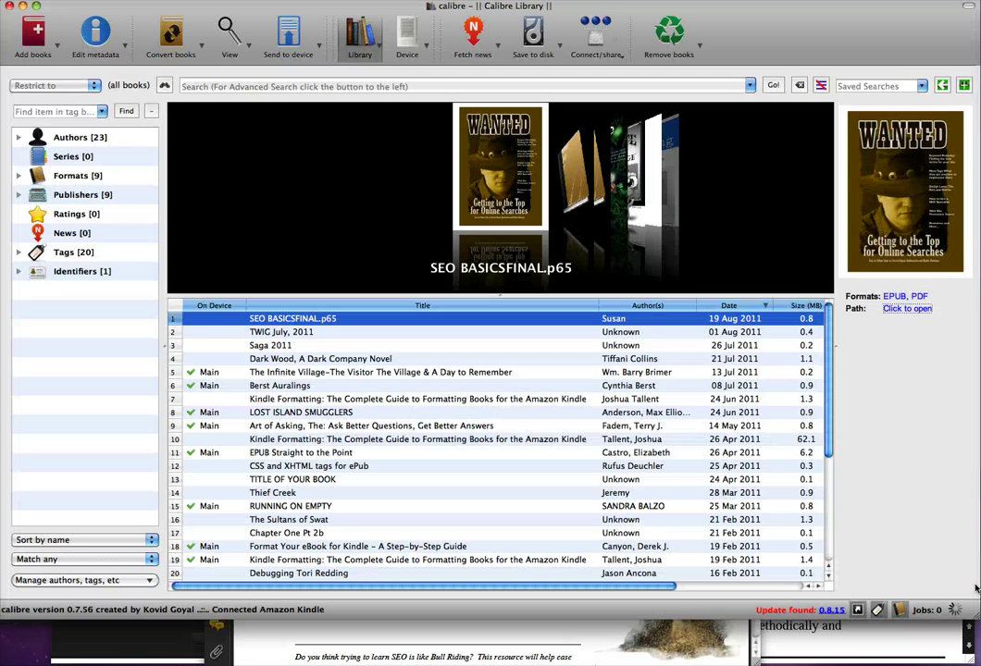
Step: Reveal the SEO BASICSFINAL.p65 book folder on disk from calibre's book details path link
click(902, 312)
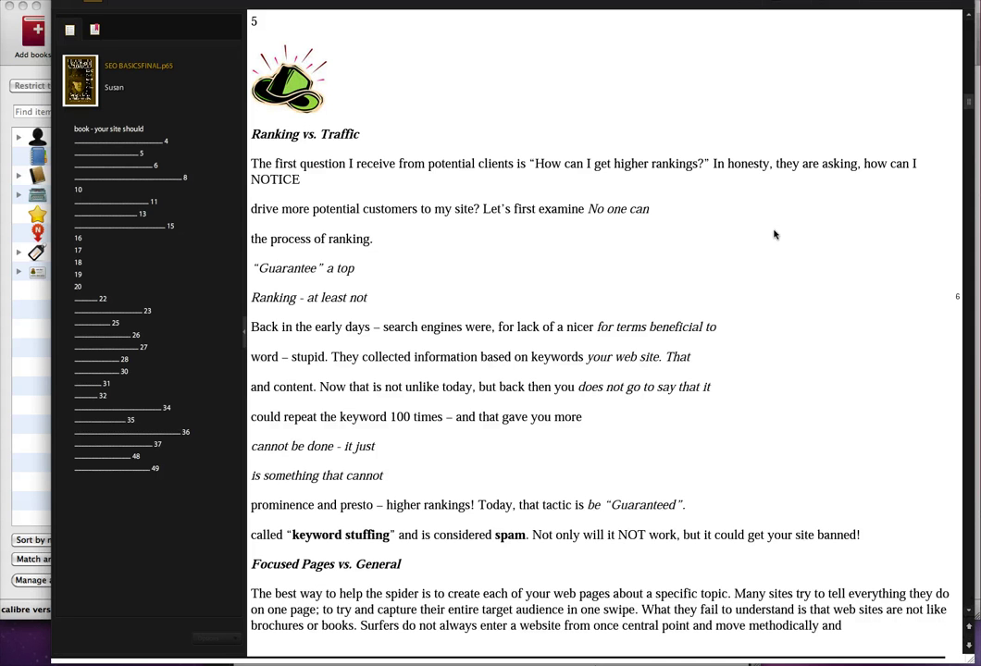
Step: Reopen the book folder from calibre and open the SEO .epub file with Sigil.app
key(super+Tab)
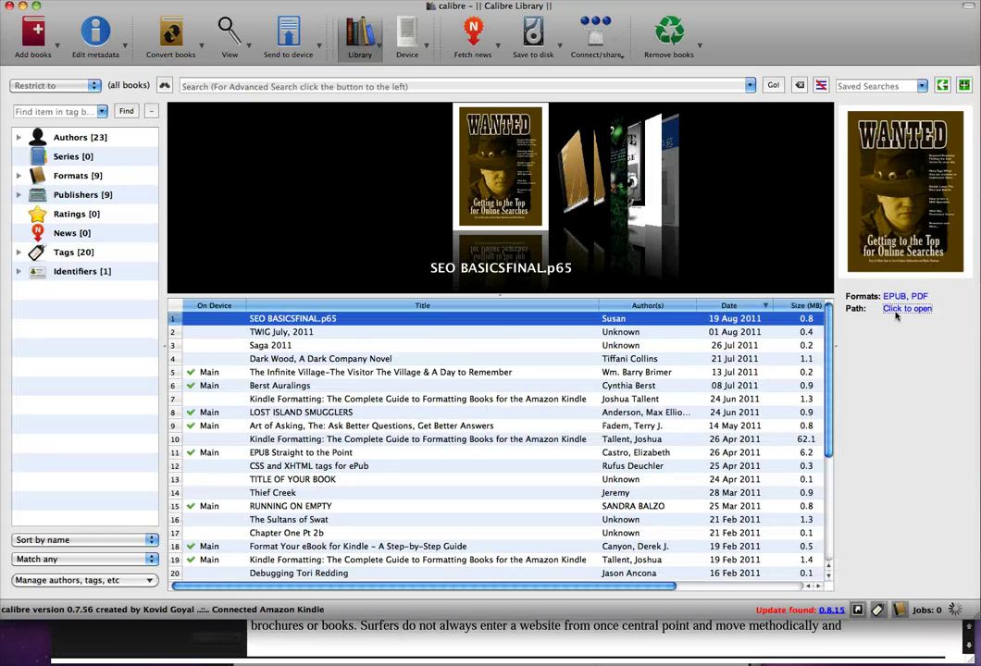
click(903, 309)
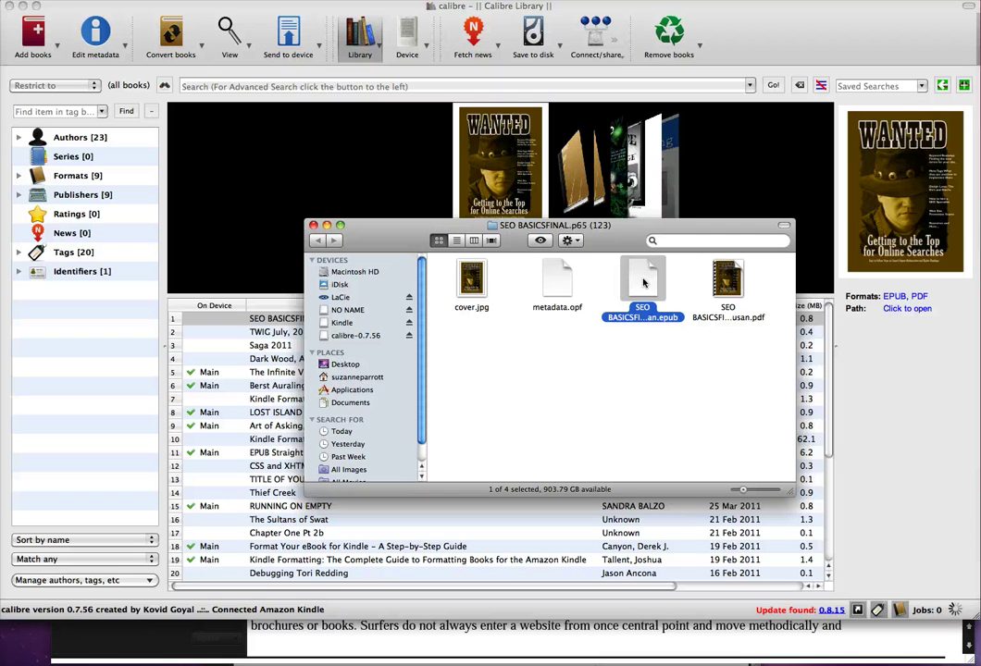
right_click(644, 283)
mouse_move(703, 296)
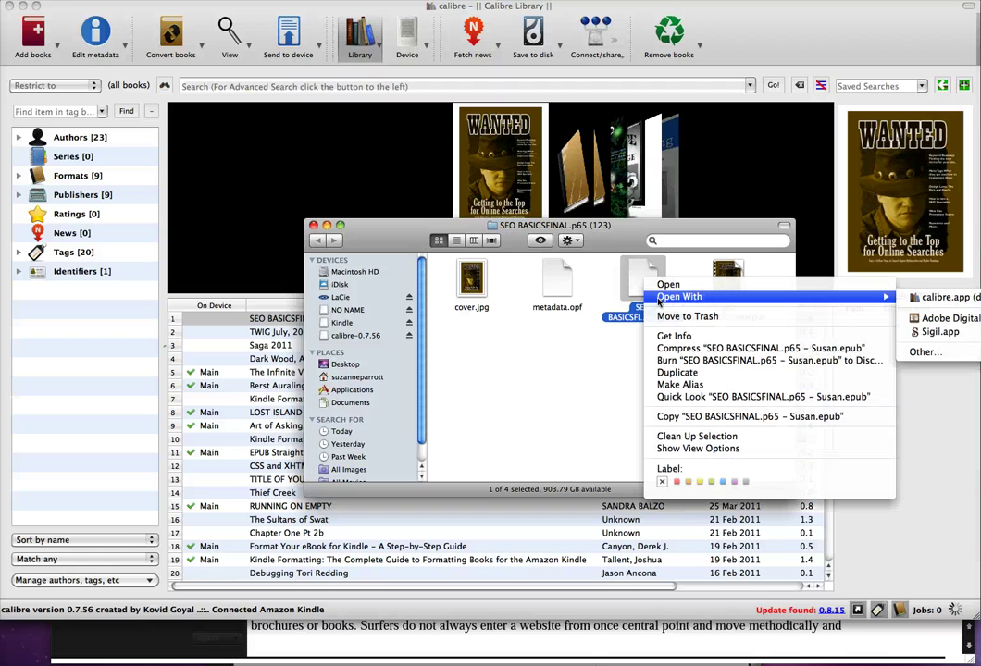
click(933, 333)
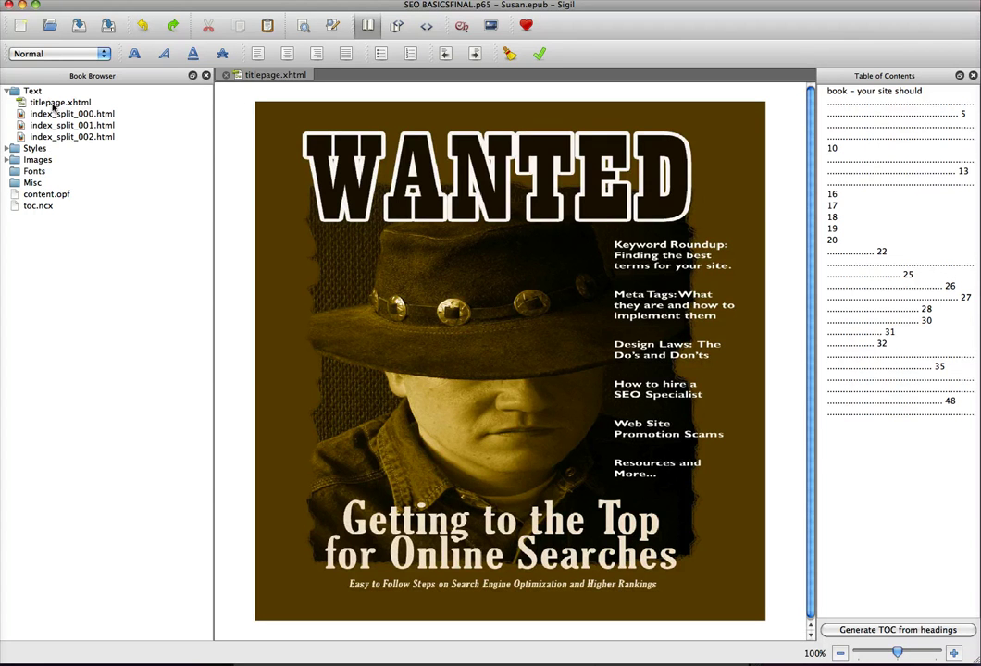
Step: Expand the Images folder to list cover.jpeg and the index-numbered JPG and PNG files
click(8, 159)
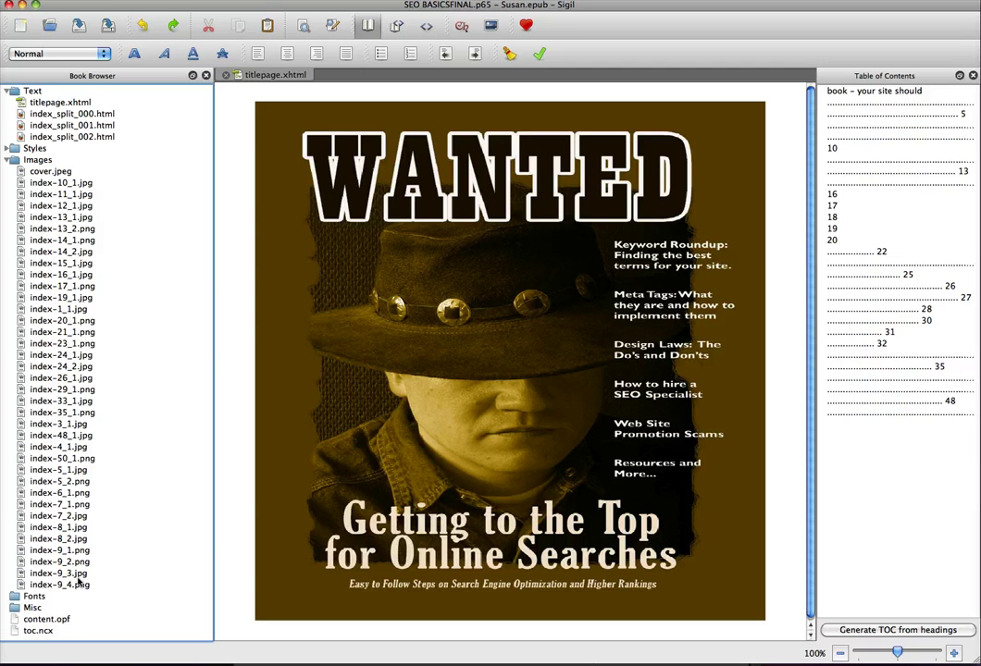
Step: View the index-19_1.jpg cowboy image in its own tab, then reopen titlepage.xhtml
double_click(59, 298)
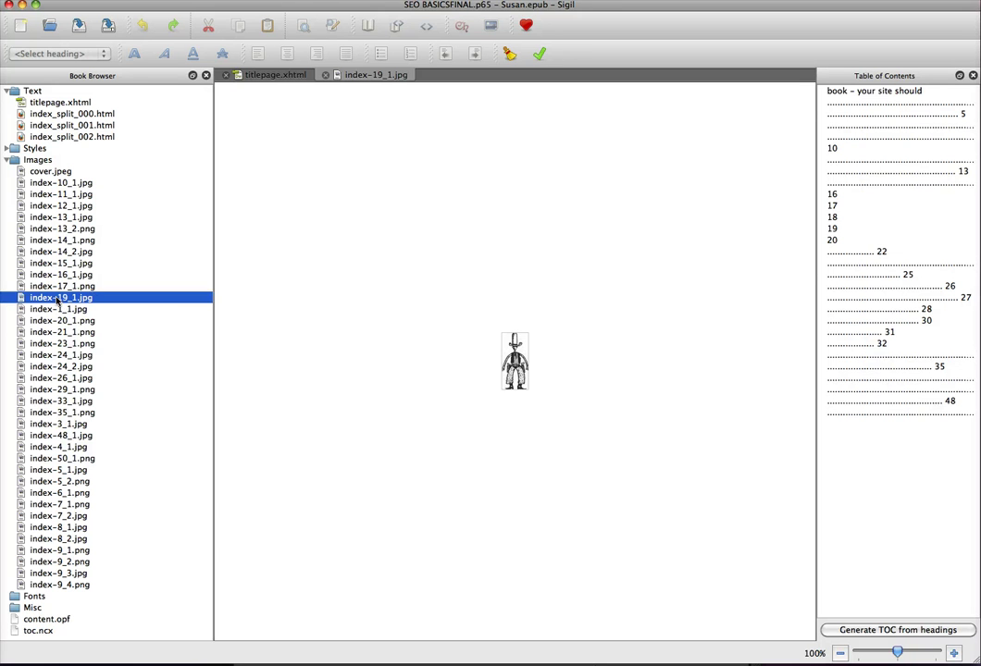
right_click(57, 300)
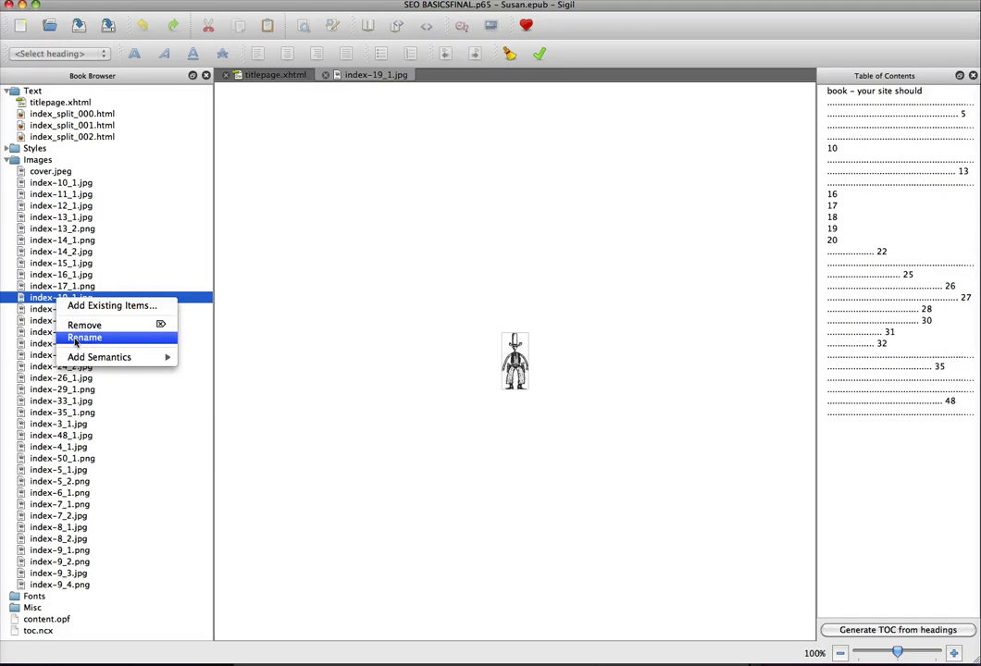
click(160, 245)
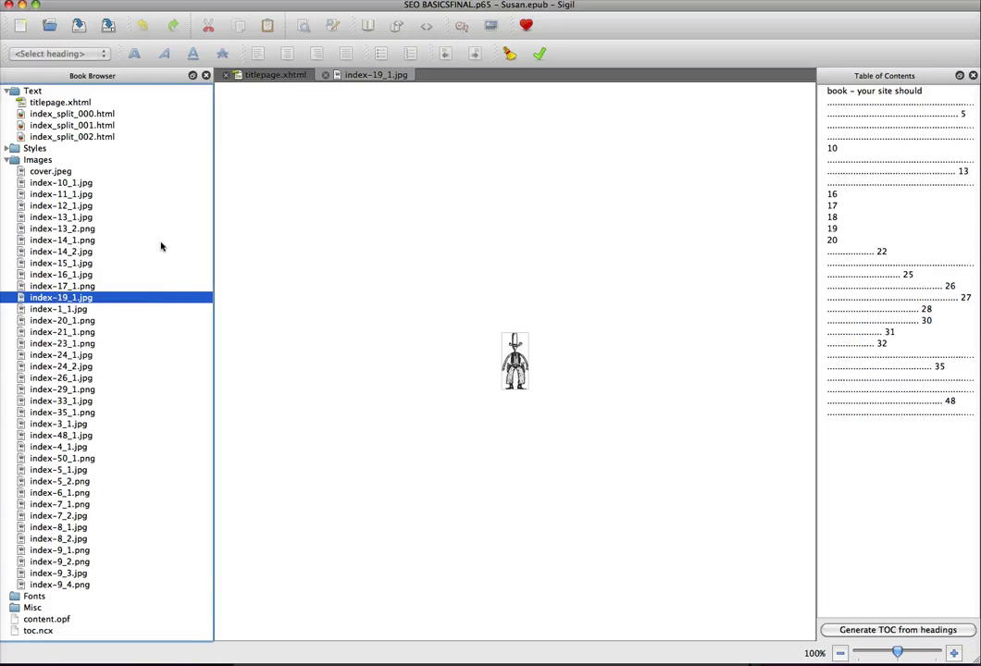
double_click(60, 102)
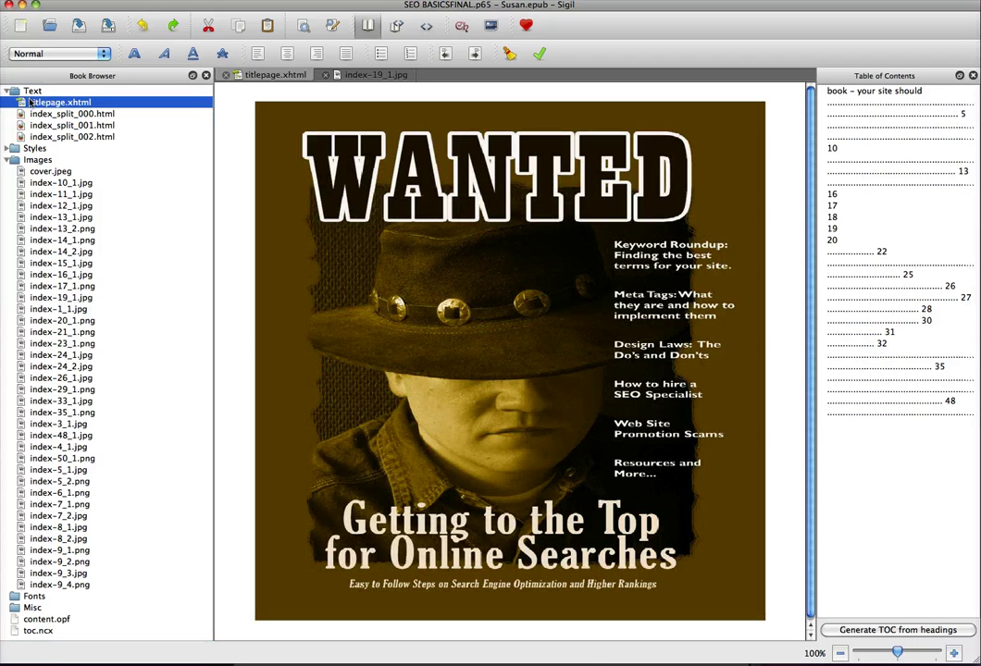
Step: Open index_split_000.html and read down through its cover text and linked table of contents
double_click(91, 114)
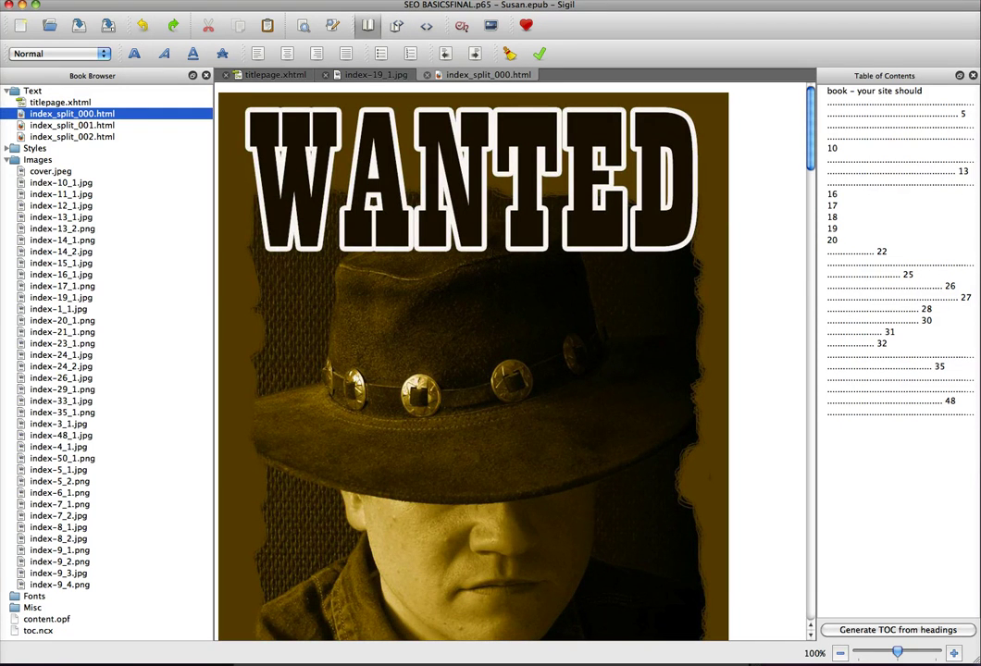
scroll(543, 265, down, 10)
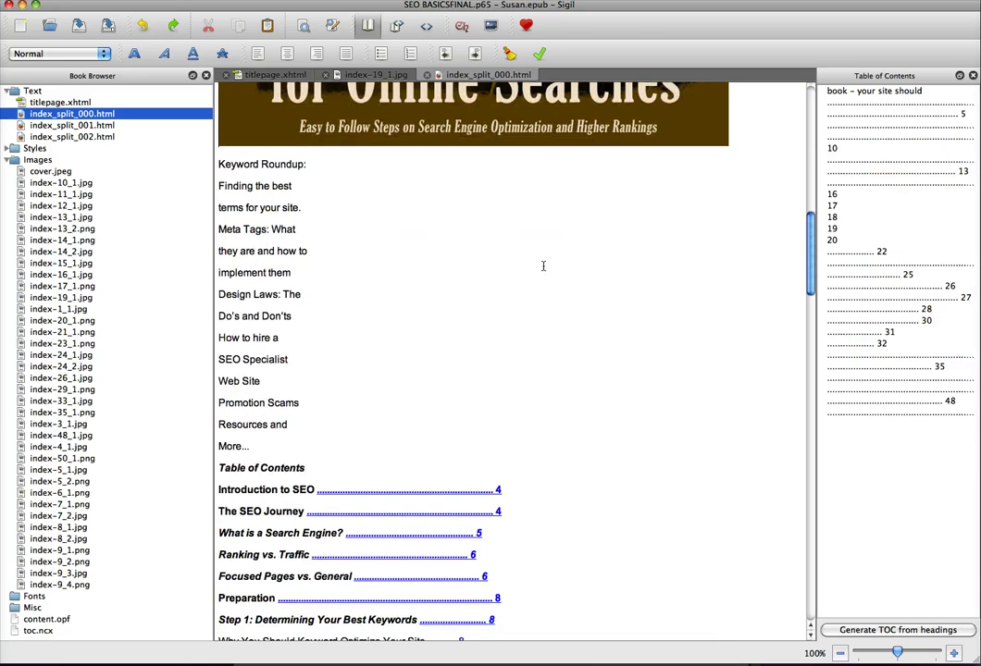
scroll(543, 265, down, 8)
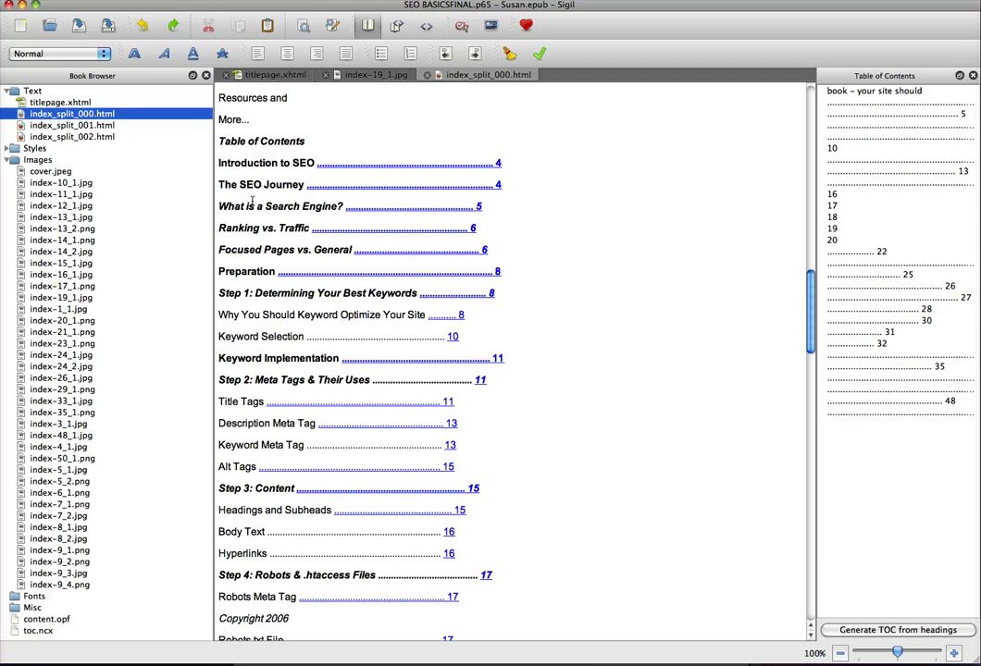
scroll(259, 192, down, 10)
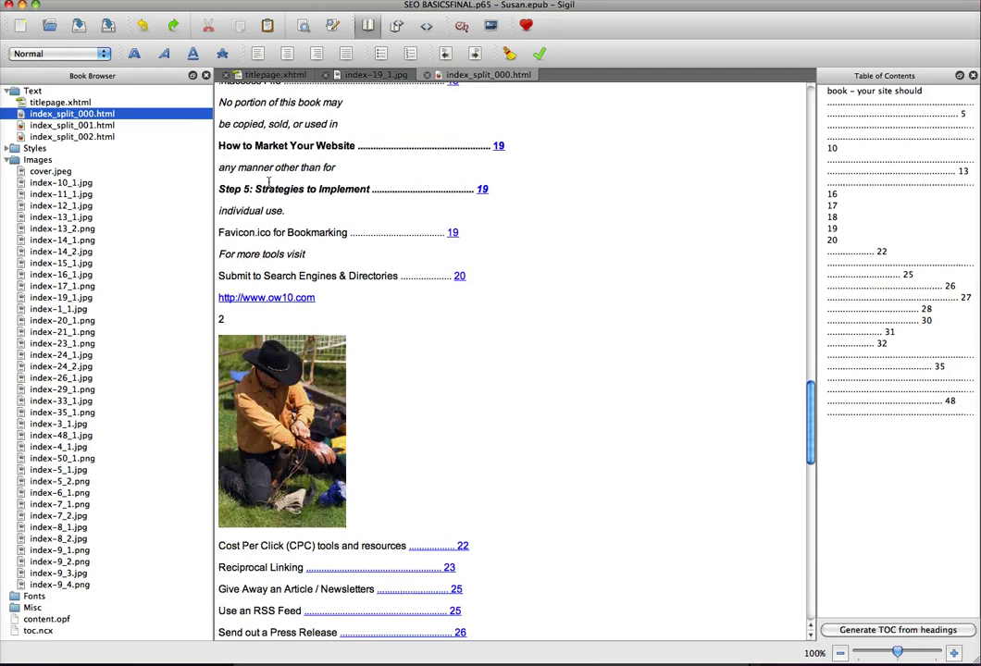
scroll(266, 183, down, 3)
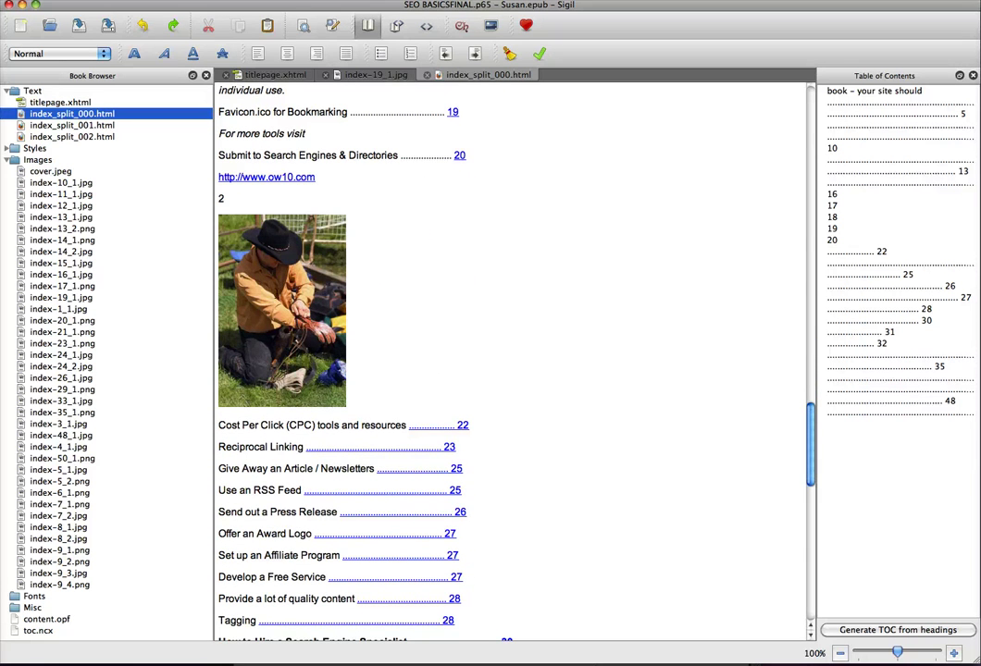
scroll(588, 335, down, 10)
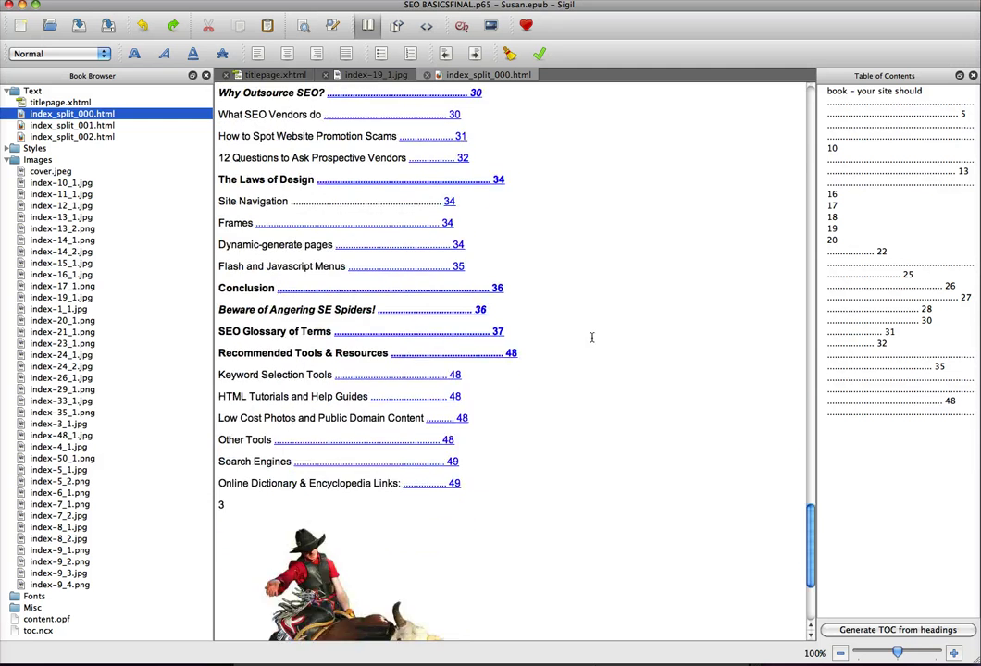
scroll(591, 336, down, 3)
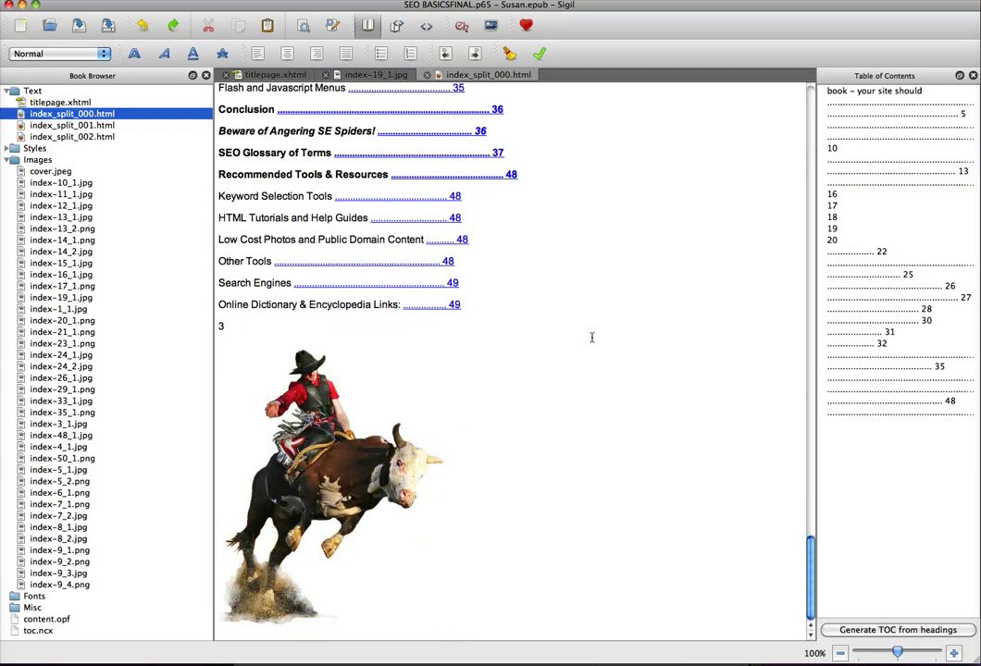
Step: Open index_split_001.html and skim the Introduction to SEO chapter, returning to the top
double_click(108, 128)
scroll(565, 242, down, 15)
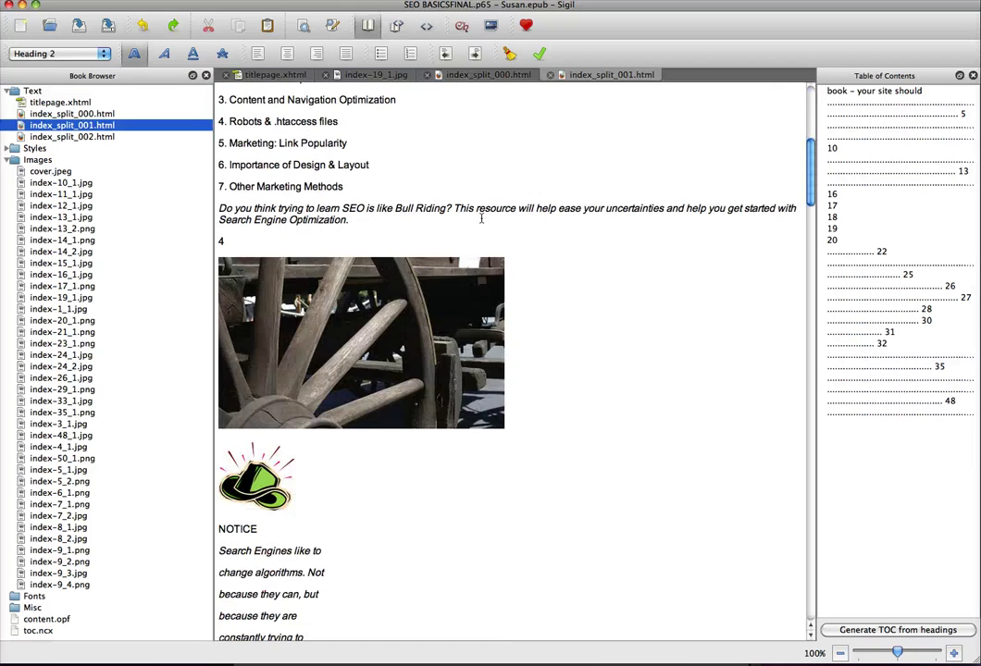
scroll(564, 242, down, 6)
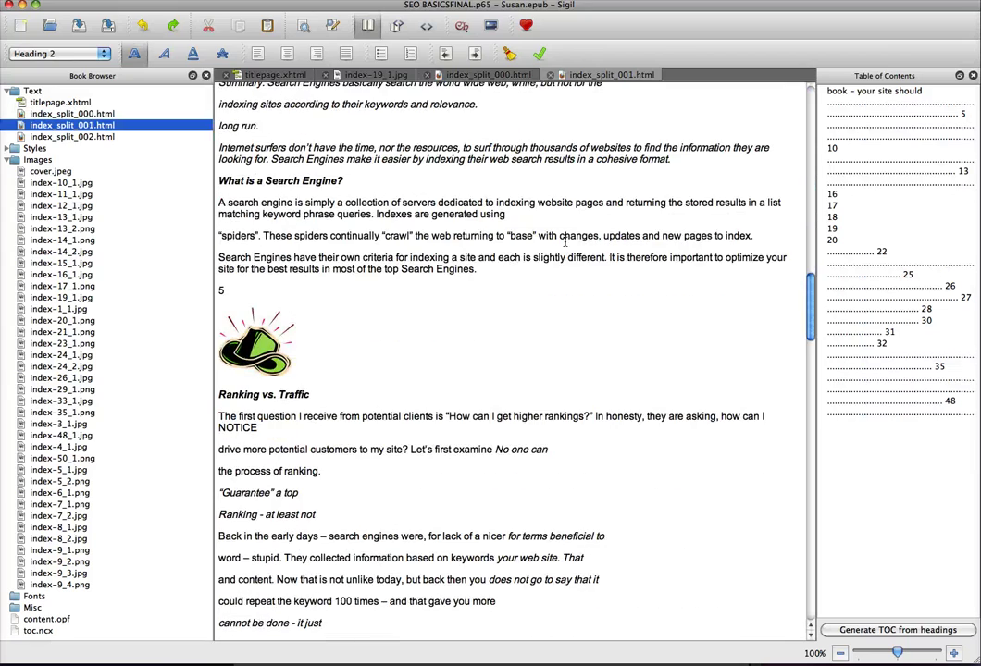
scroll(512, 170, up, 20)
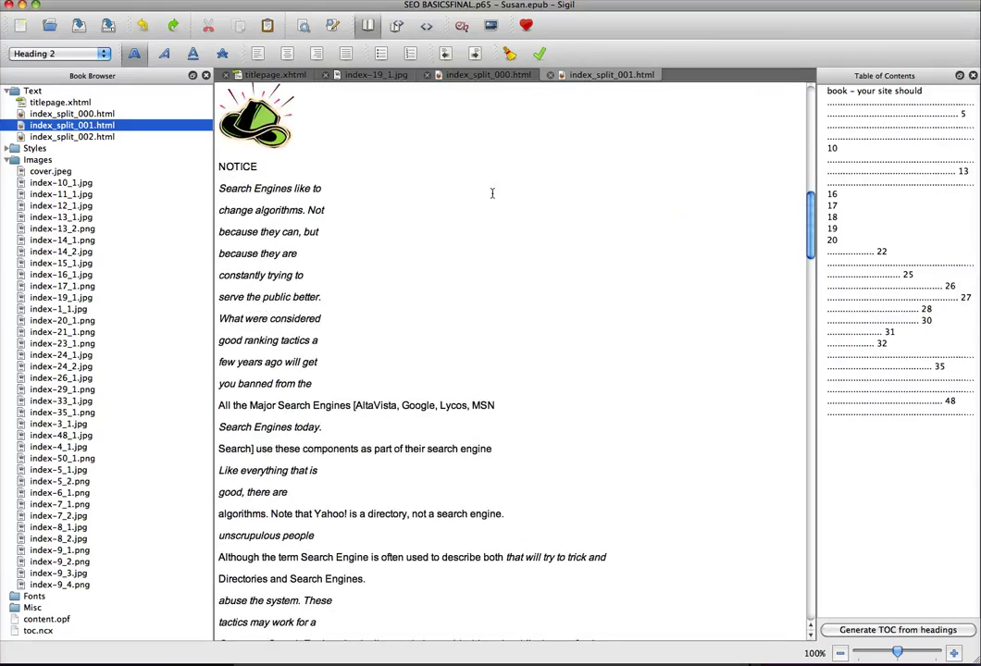
scroll(492, 192, up, 3)
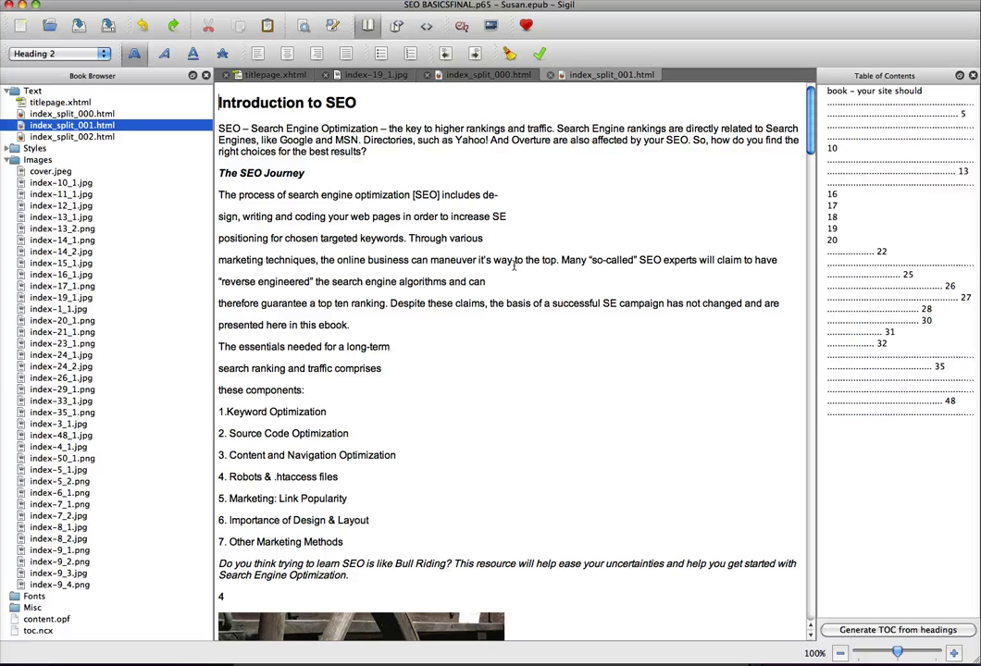
Step: Switch index_split_001.html to Code View to see its XHTML with calibre paragraph classes
click(425, 26)
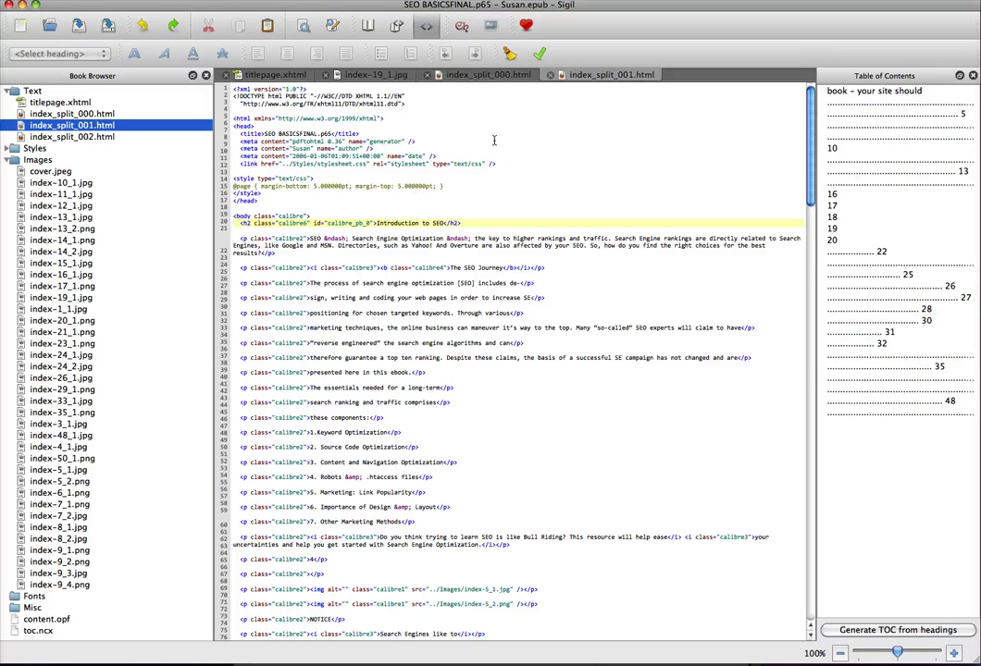